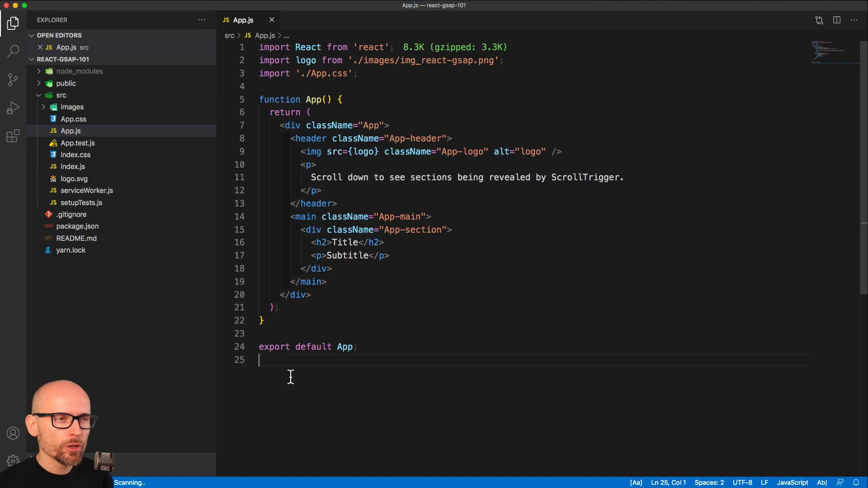
- Review the header block and its opening tag in App.js before editing
left_click_drag(290, 139, 338, 203)
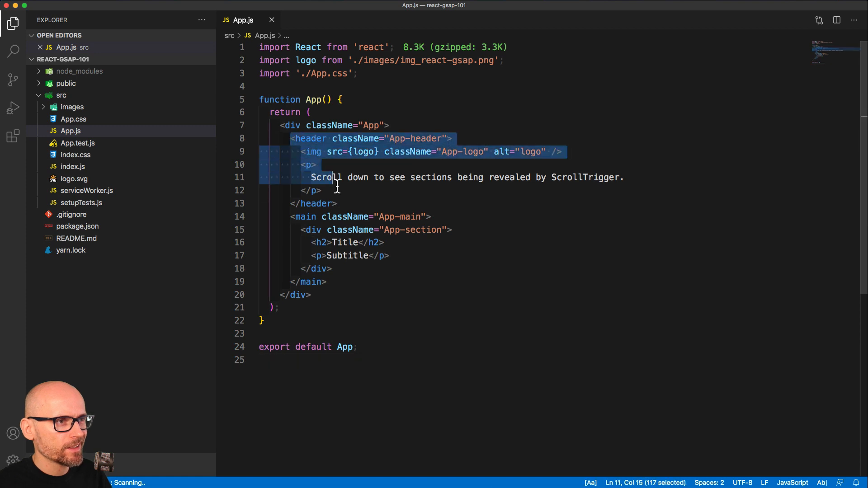
left_click(317, 204)
double_click(309, 138)
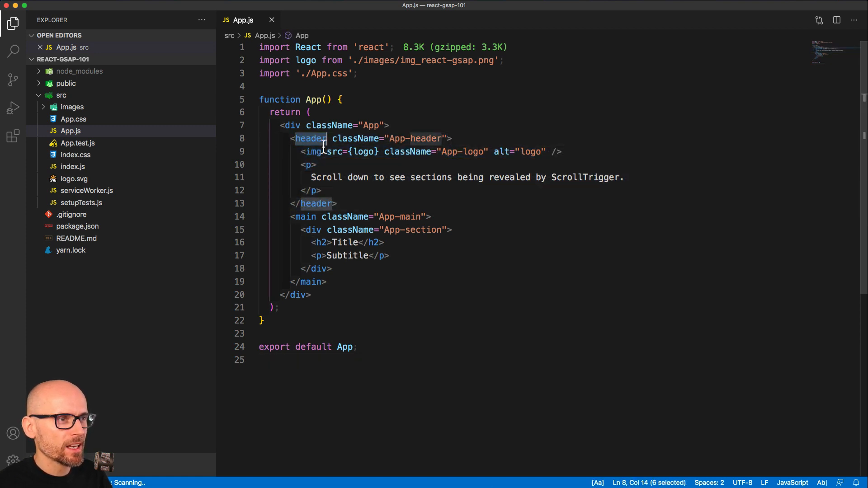
left_click(337, 139)
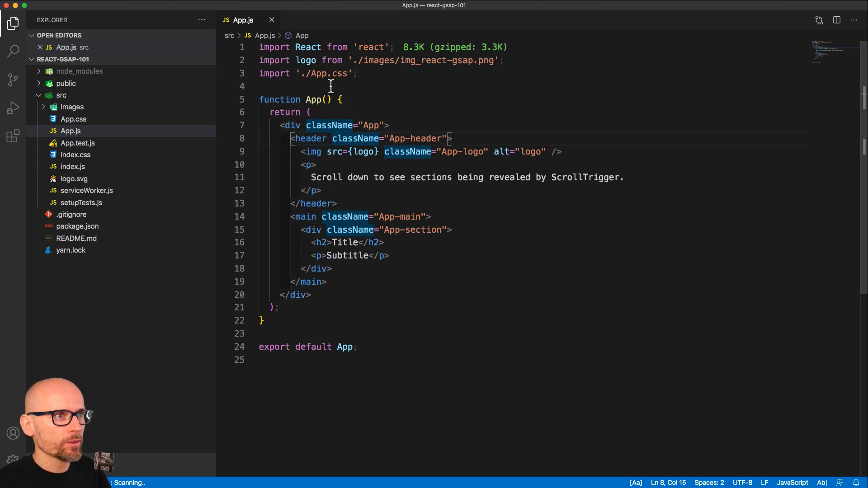
left_click_drag(291, 142, 439, 143)
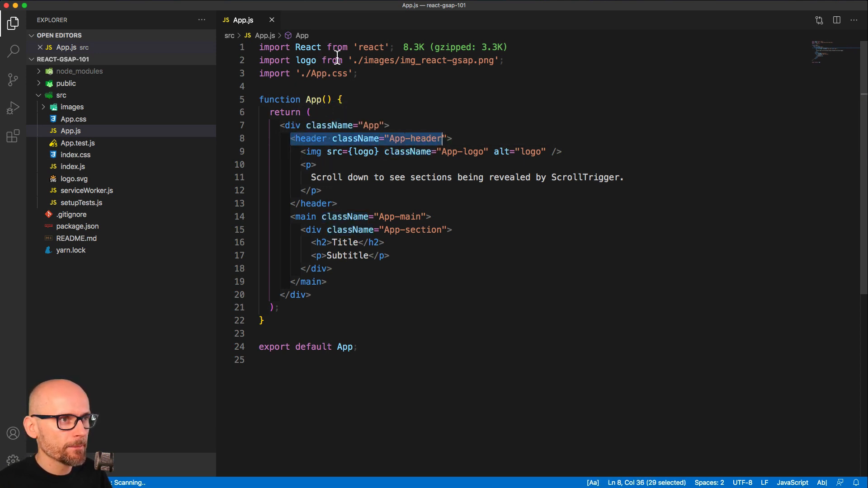
- Extend the React import with ', { useRef }'
left_click(322, 47)
type(", ")
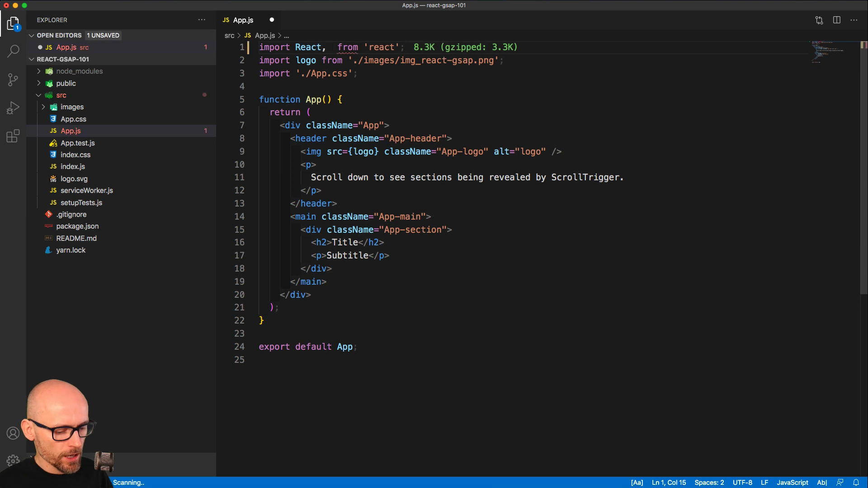
type("{user")
key("BackSpace")
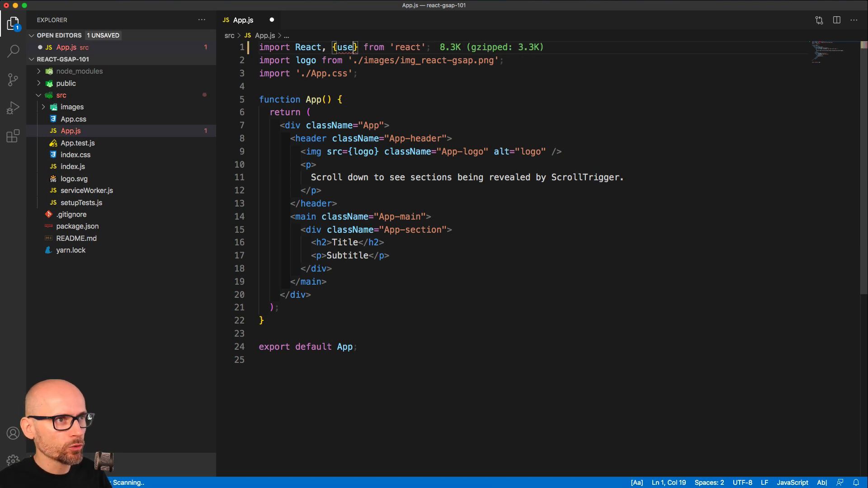
type("Ref")
key("Left")
key("Left")
key("Left")
key("Left")
key("Left")
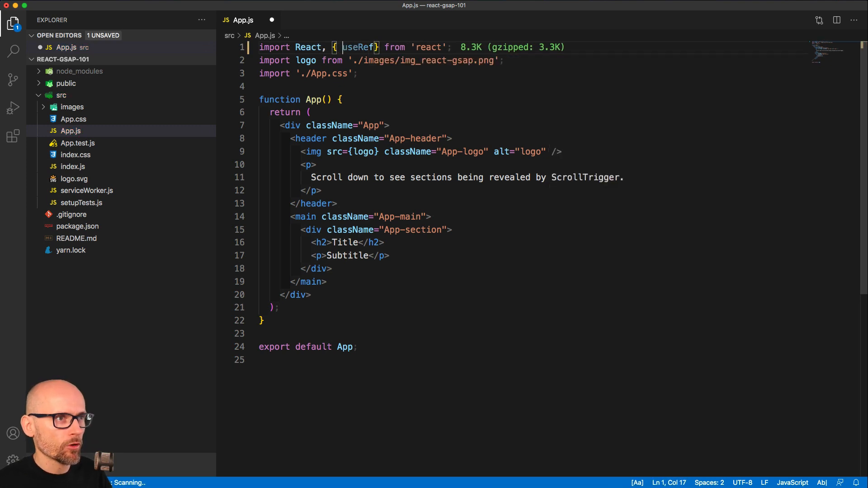
key("Right")
key("Right")
key("Right")
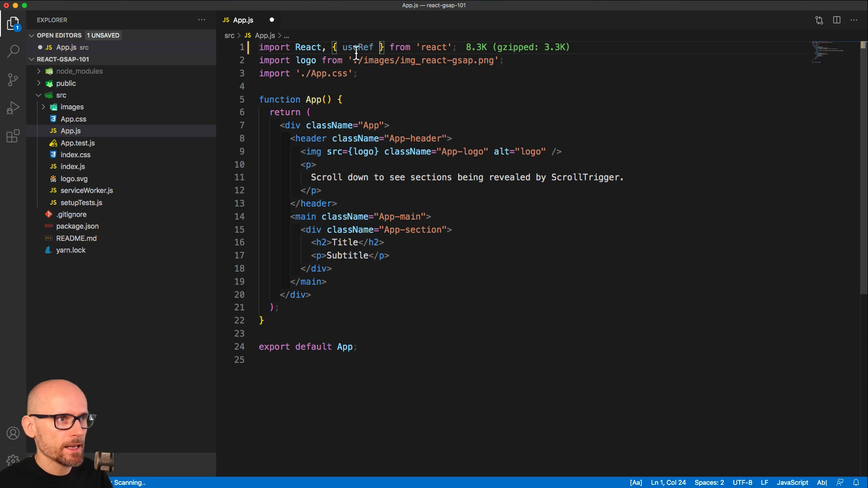
double_click(355, 47)
- Declare 'const headerRef = useRef(null);' at the top of the App function
left_click(356, 102)
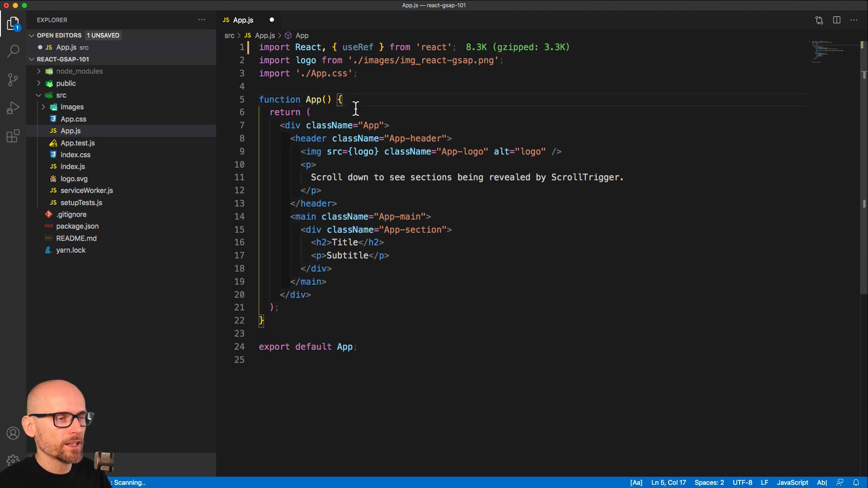
key("Return")
key("Return")
key("Return")
key("Up")
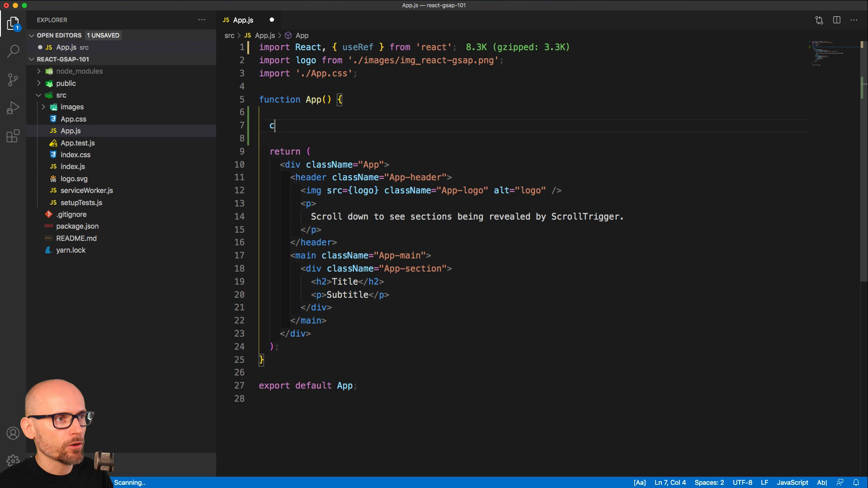
type("onst ")
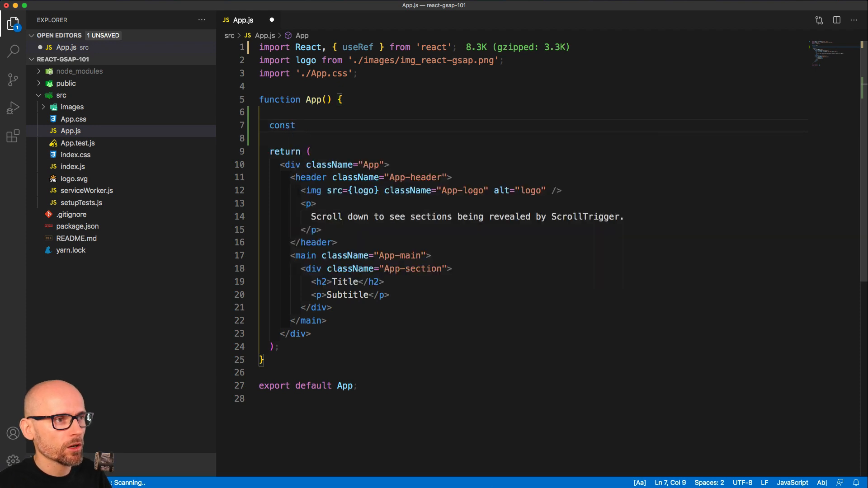
type("headerRe")
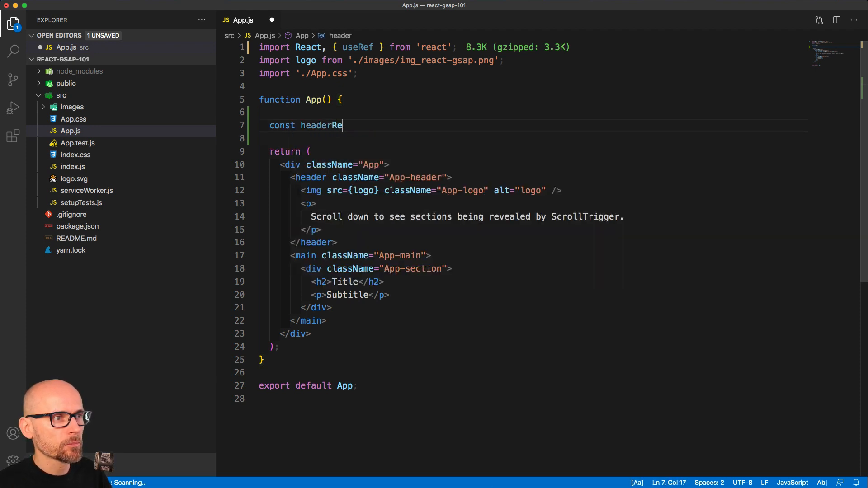
type("f ")
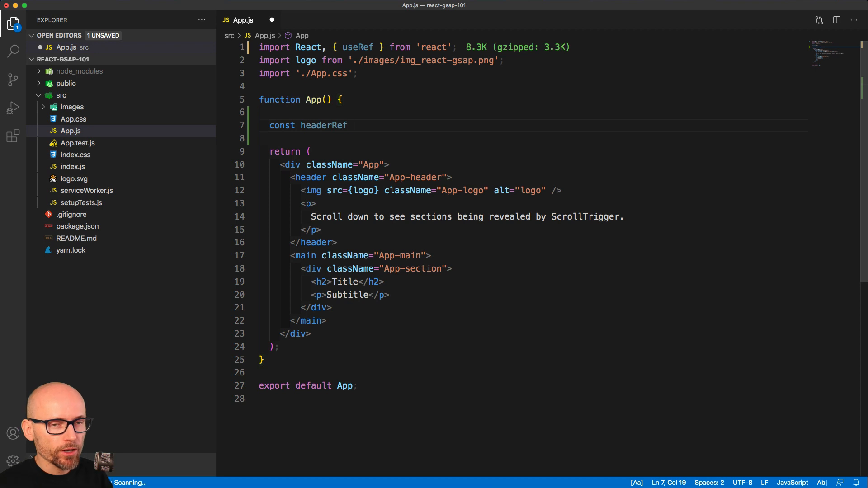
type("= ")
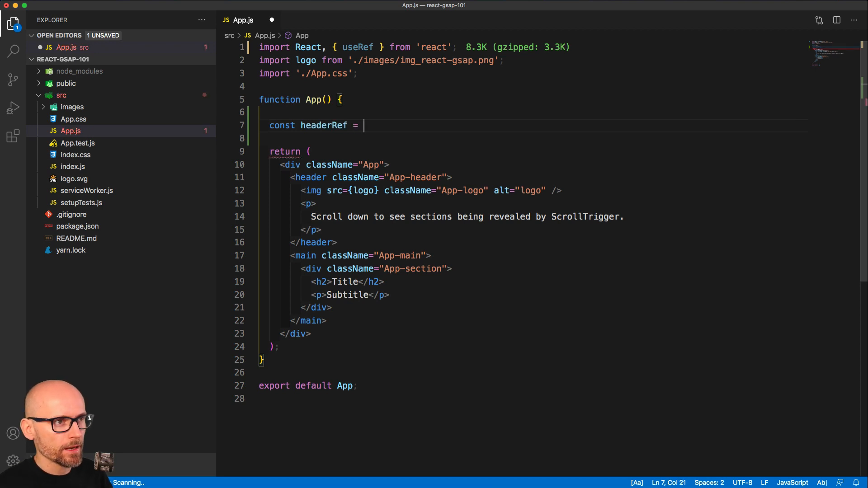
type("useRef();")
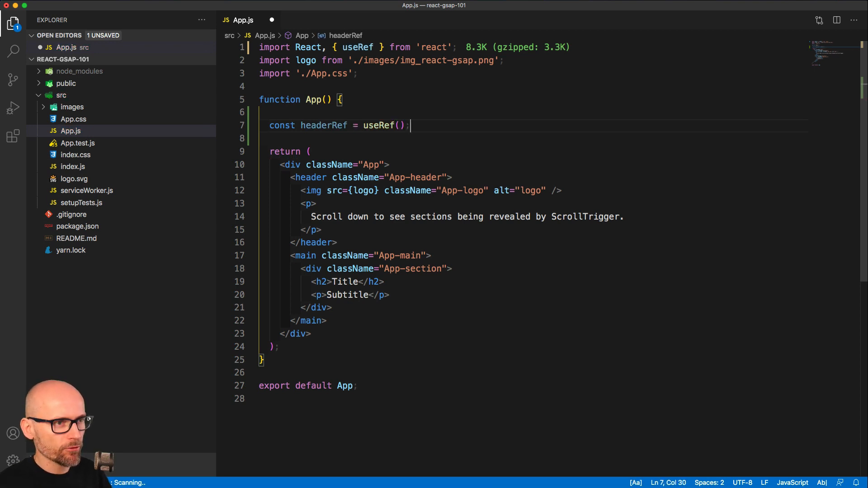
key("BackSpace")
key("BackSpace")
type("(null")
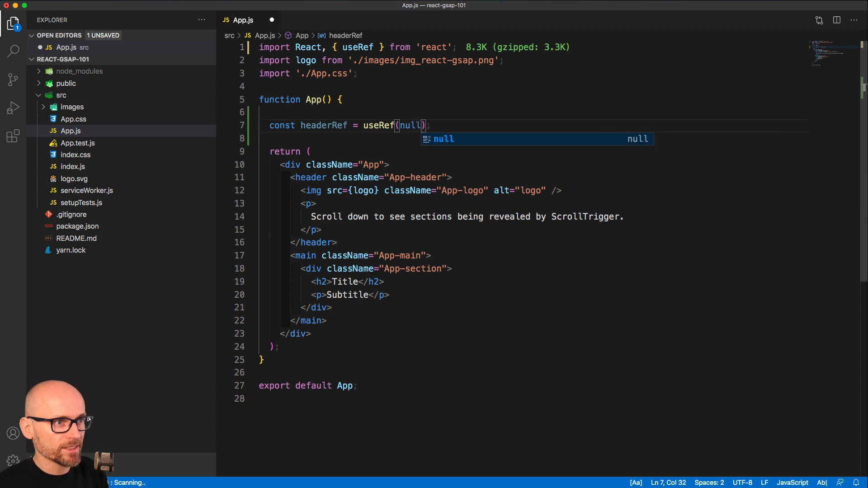
double_click(319, 126)
key("super+c")
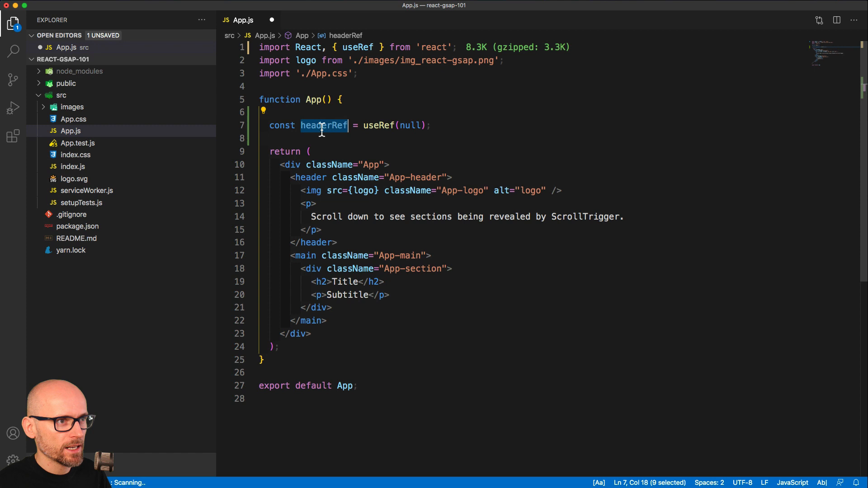
- Add ref={headerRef} to the <header> tag and review the updated line
left_click(327, 180)
type("ref")
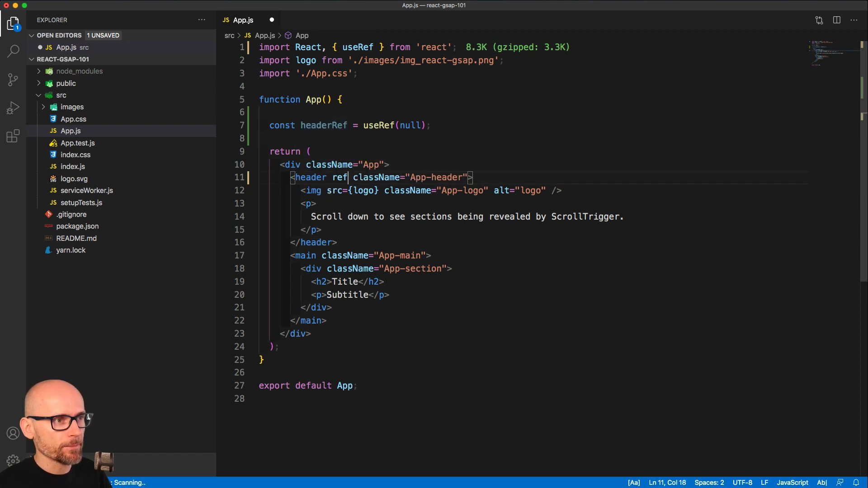
type("={")
key("super+v")
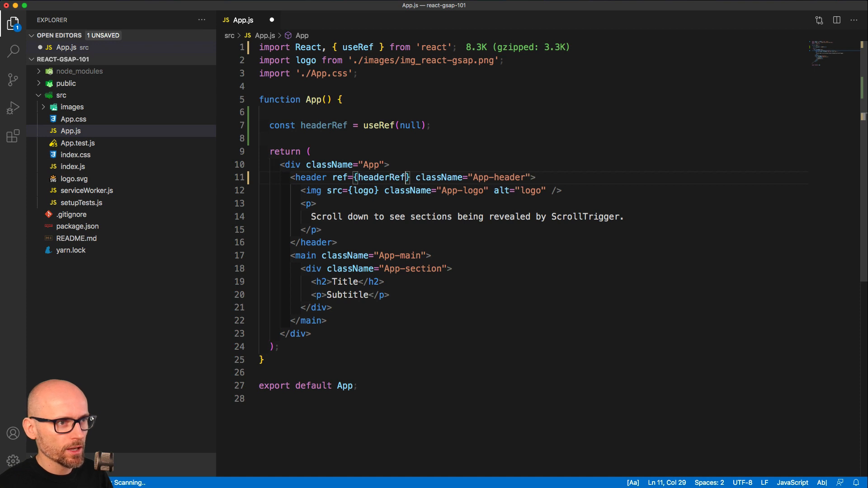
double_click(381, 178)
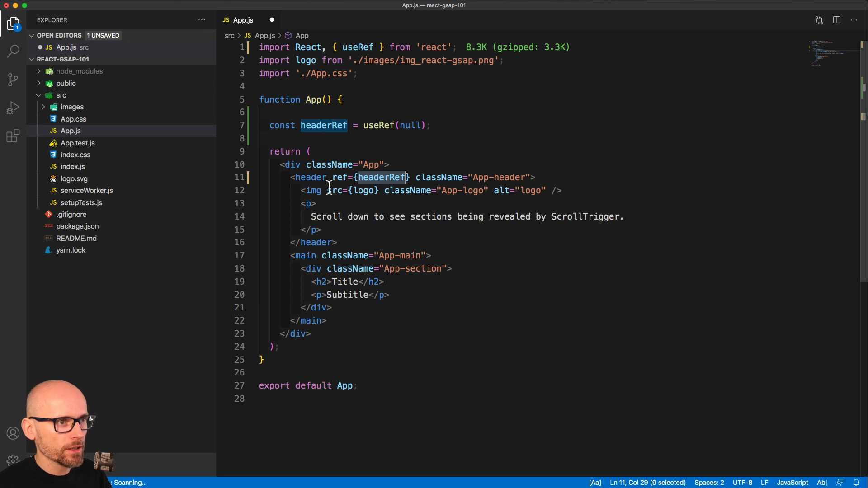
left_click(292, 178)
left_click_drag(291, 178, 563, 179)
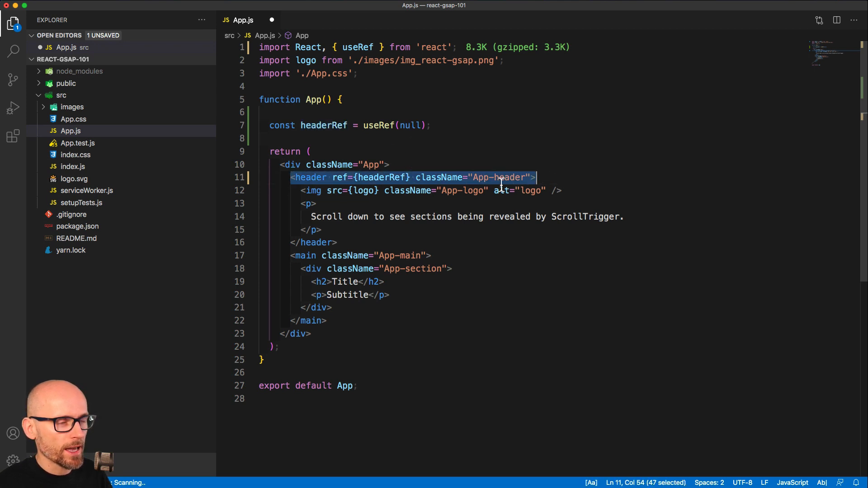
left_click(332, 178)
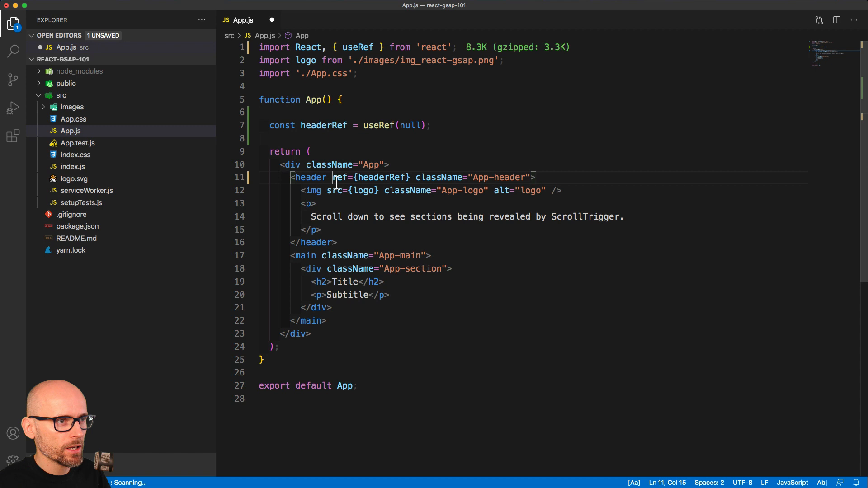
mouse_move(383, 178)
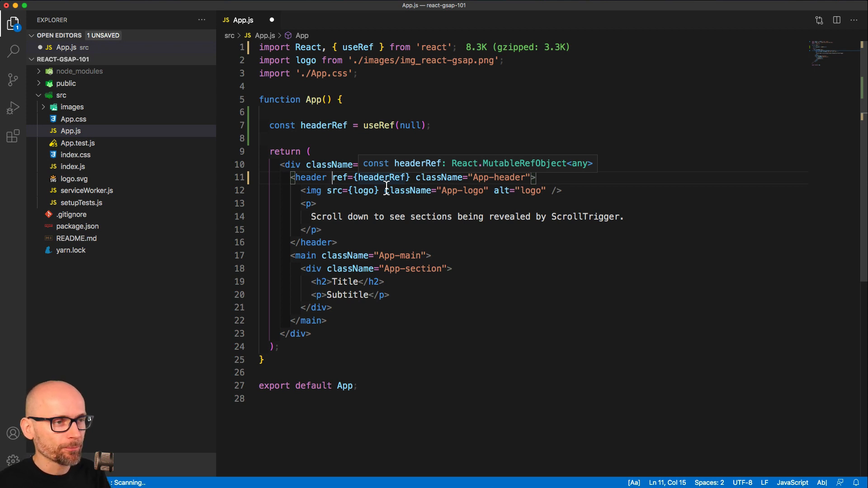
- Add useEffect to the React import alongside useRef
left_click(375, 48)
type(", use")
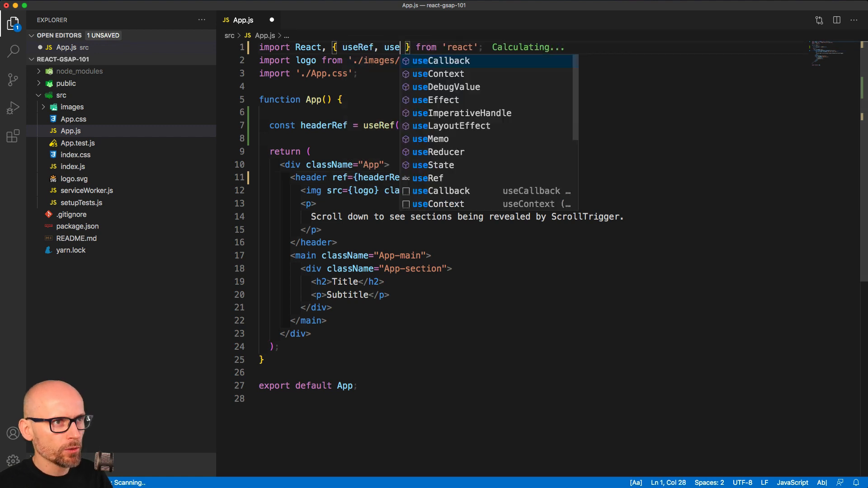
type("Ef } from 'react")
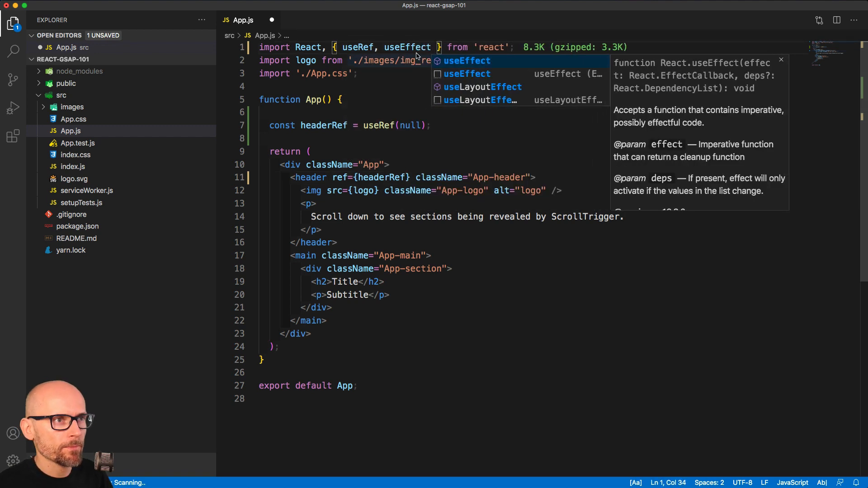
key("Escape")
double_click(407, 48)
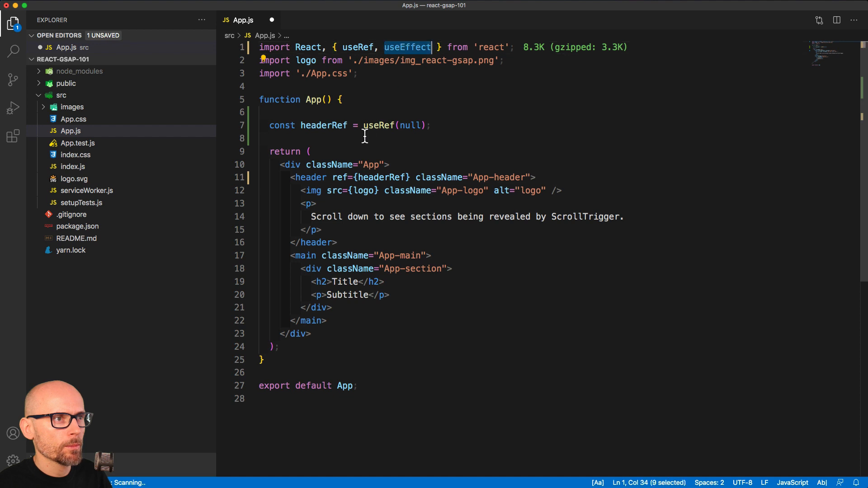
- Write an empty useEffect(() => { }, []) skeleton below the headerRef line
left_click(323, 140)
key("Return")
key("Return")
key("Up")
type("useEffect")
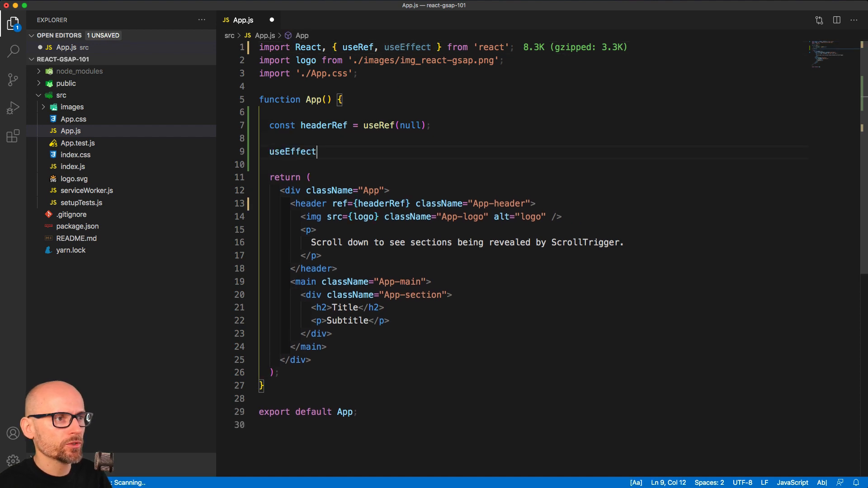
type("()")
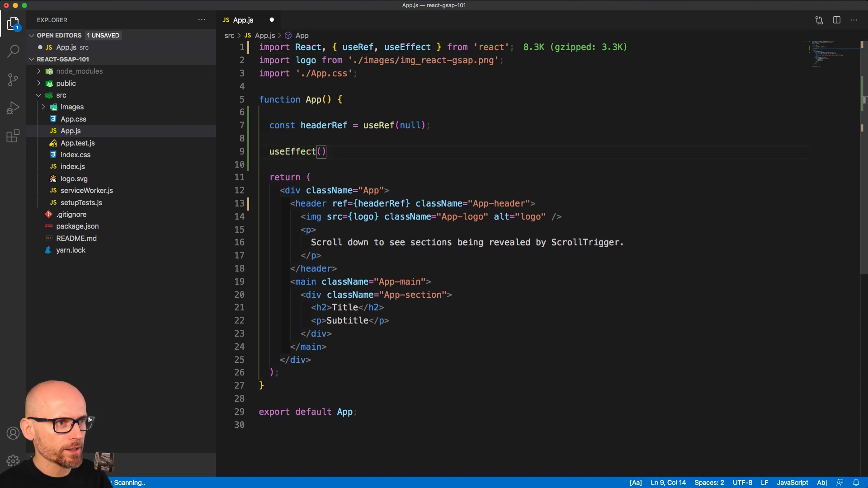
key("Left")
type("() =>")
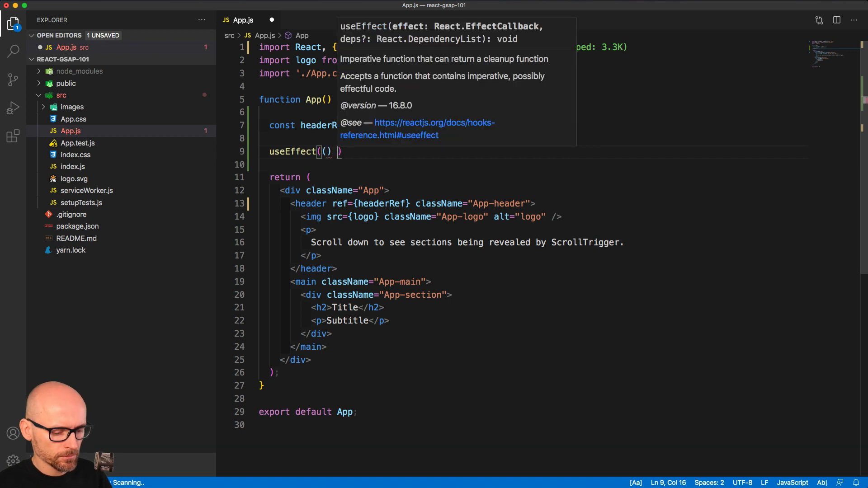
type(" {")
key("Return")
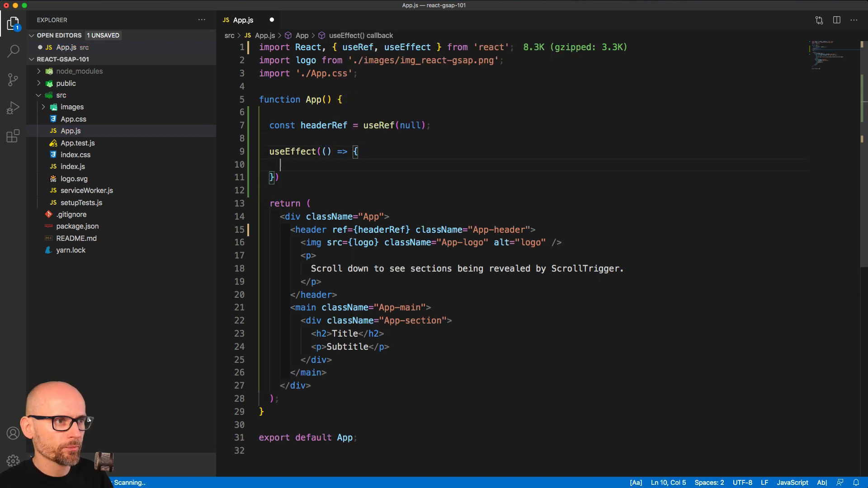
key("Down")
type(", []")
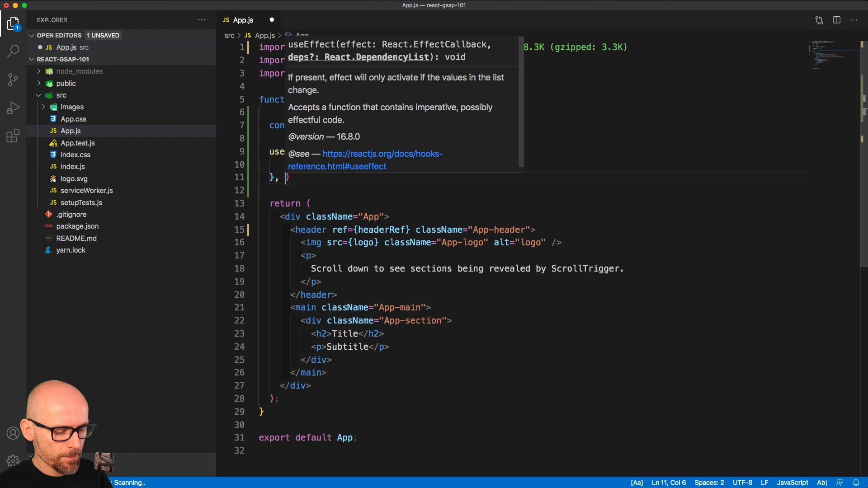
key("Left")
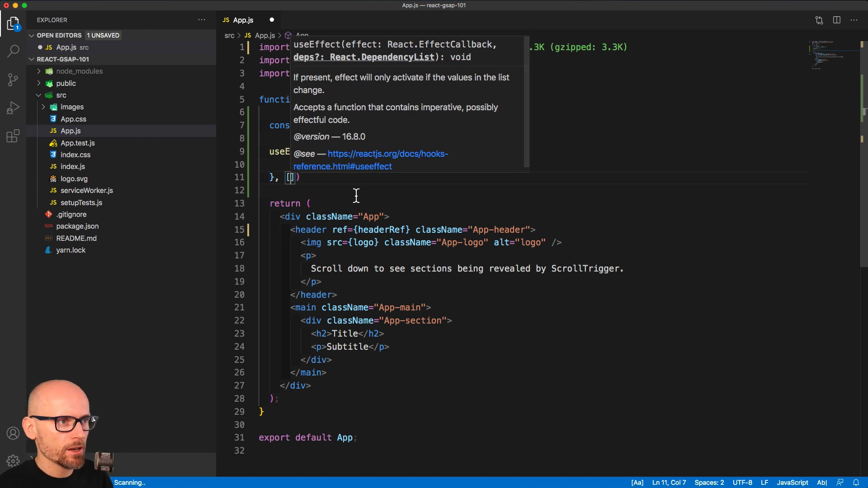
- Fill in console.log(headerRef) with [headerRef] as the dependency, and save App.js
double_click(325, 126)
key("super+c")
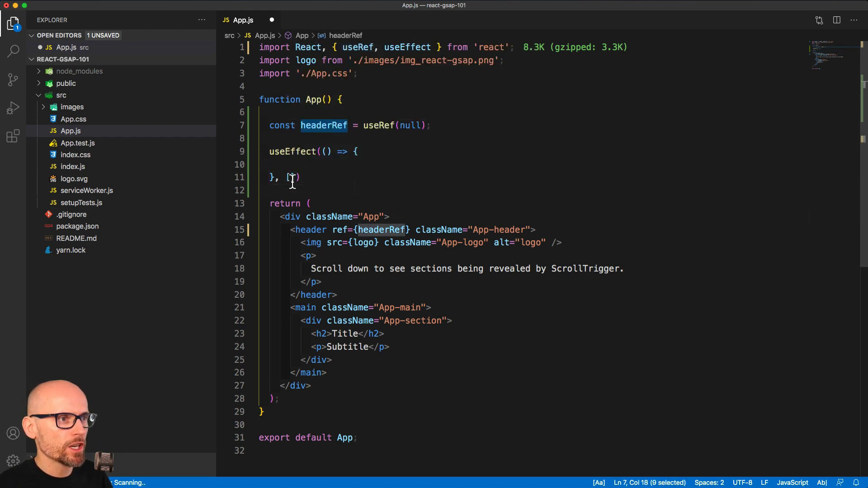
left_click(292, 178)
key("super+v")
left_click(311, 164)
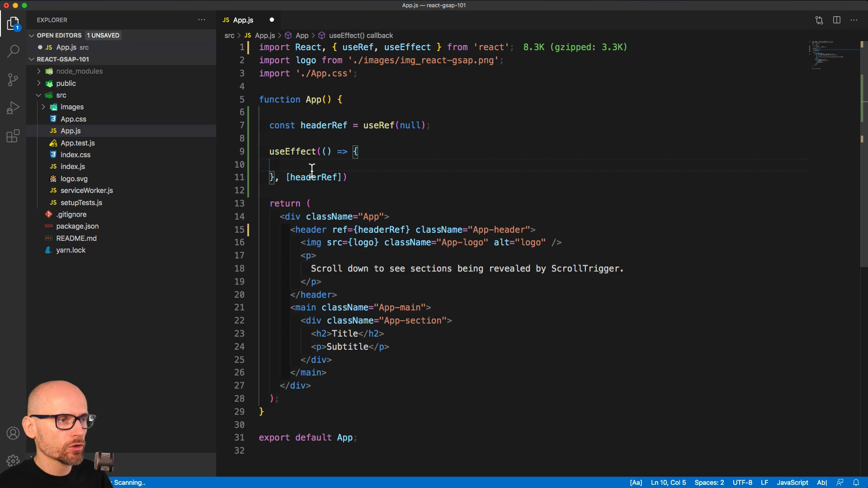
type("console.log")
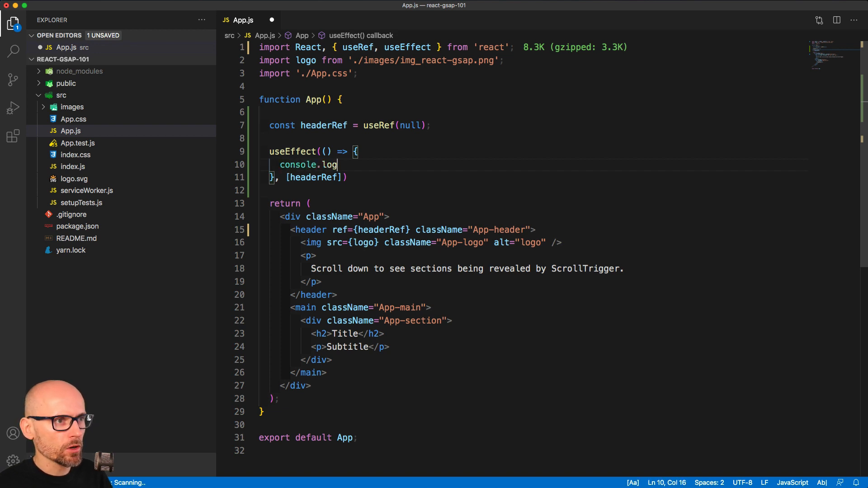
type("();p")
key("BackSpace")
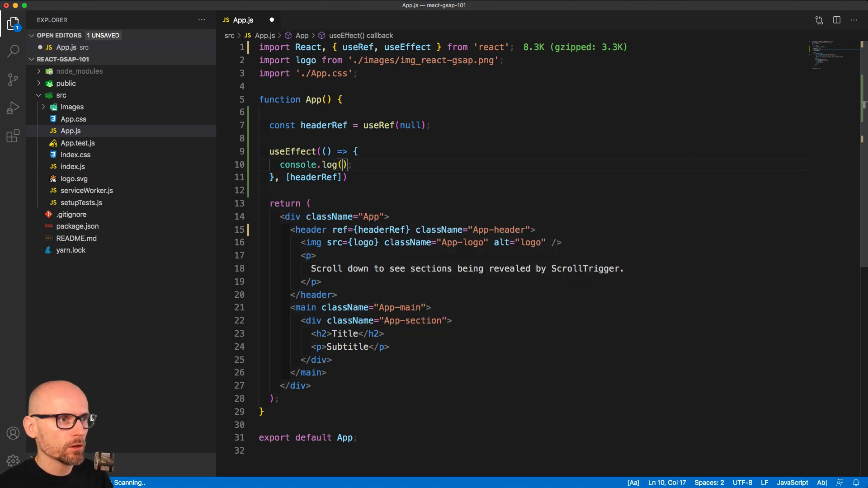
key("super+v")
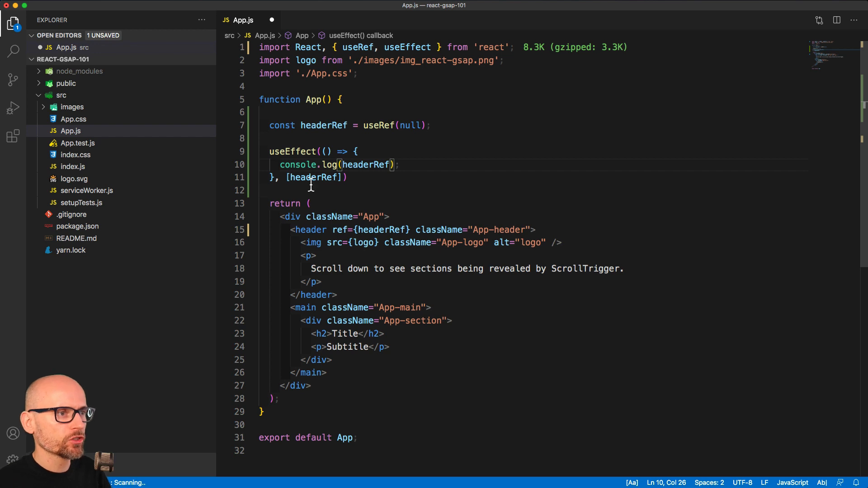
left_click(311, 178)
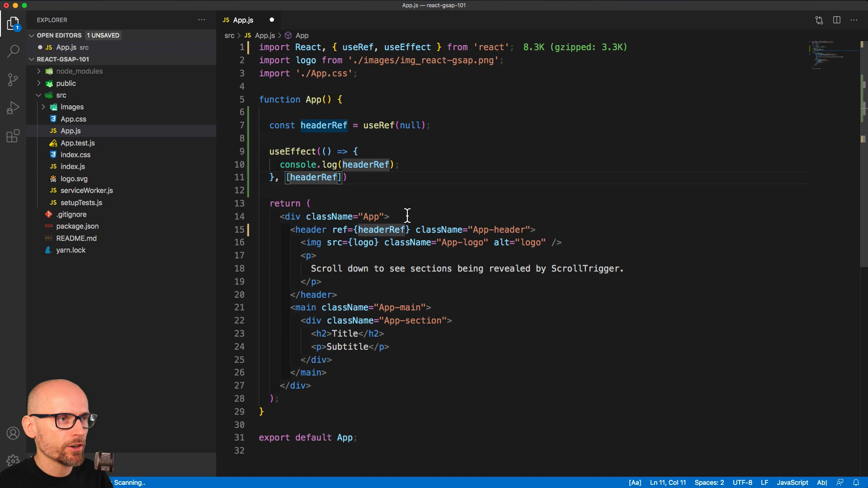
key("super+s")
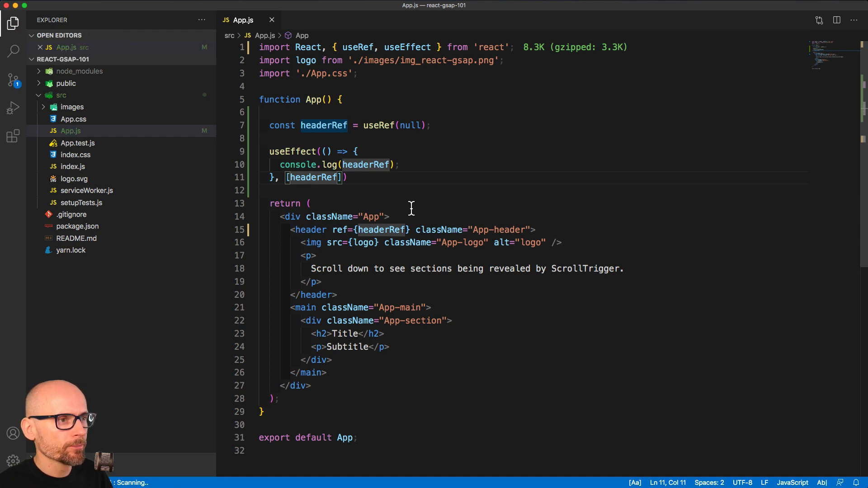
- Switch to Chrome and expand the logged {current: header.App-header} object and its current node
key("super+Tab")
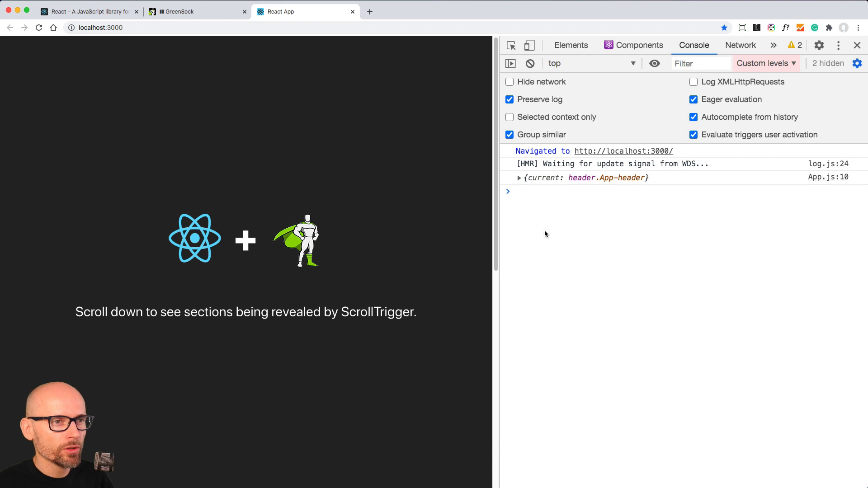
left_click(518, 179)
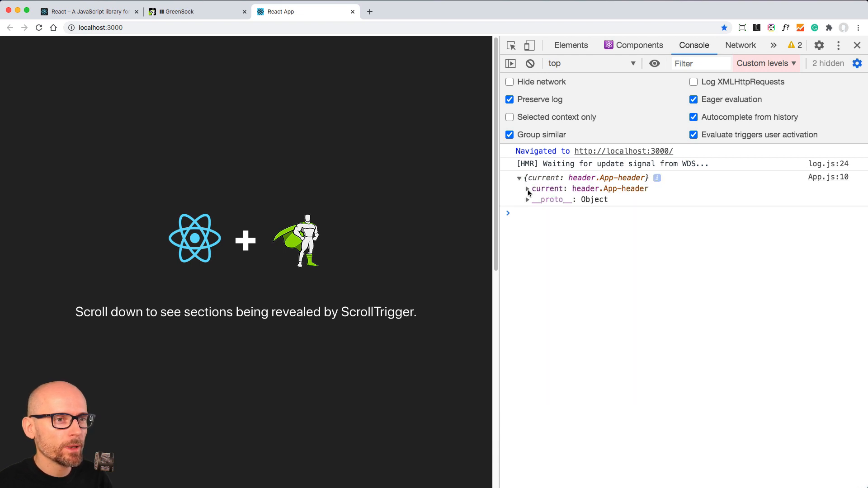
left_click(528, 189)
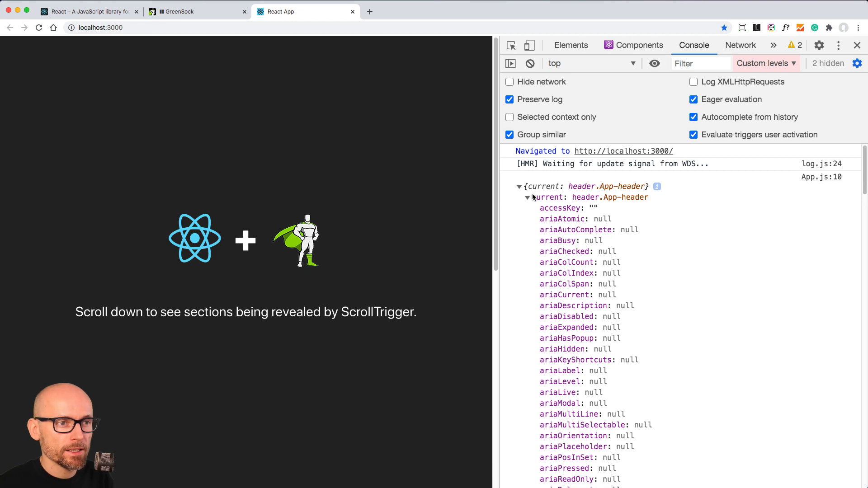
double_click(530, 190)
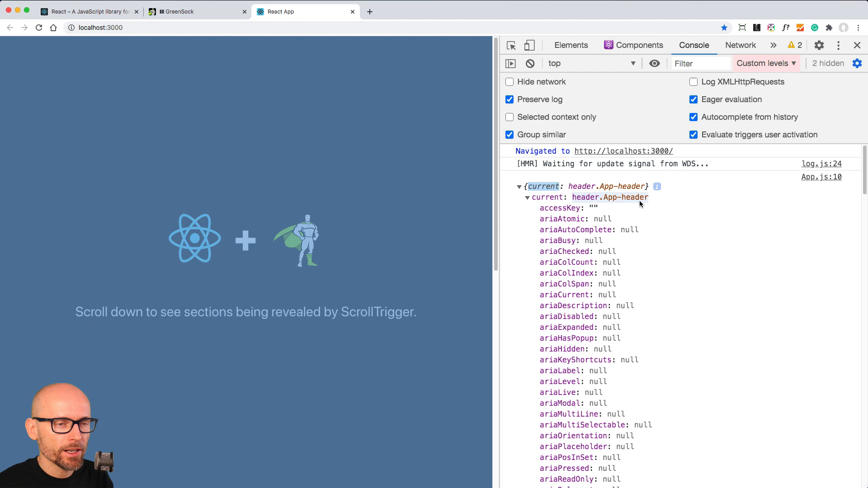
left_click(699, 214)
- Reveal the header in Elements with its logo and paragraph children, then return to the console with current collapsed
left_click(601, 198)
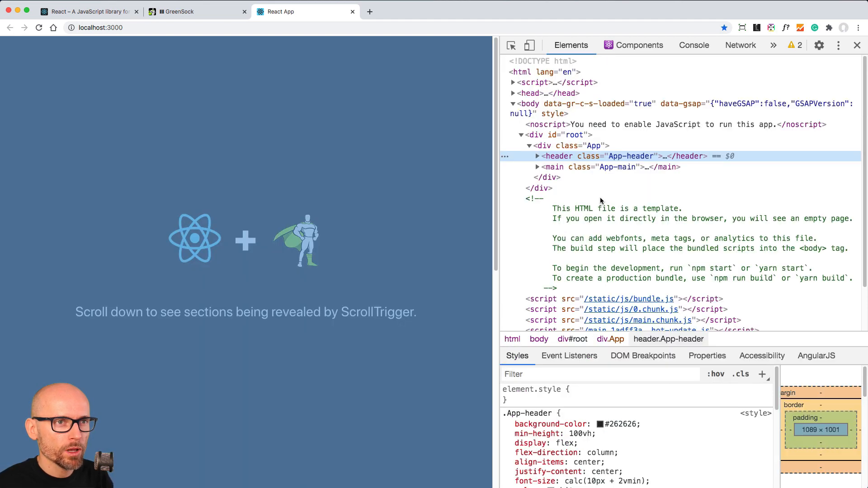
left_click(538, 156)
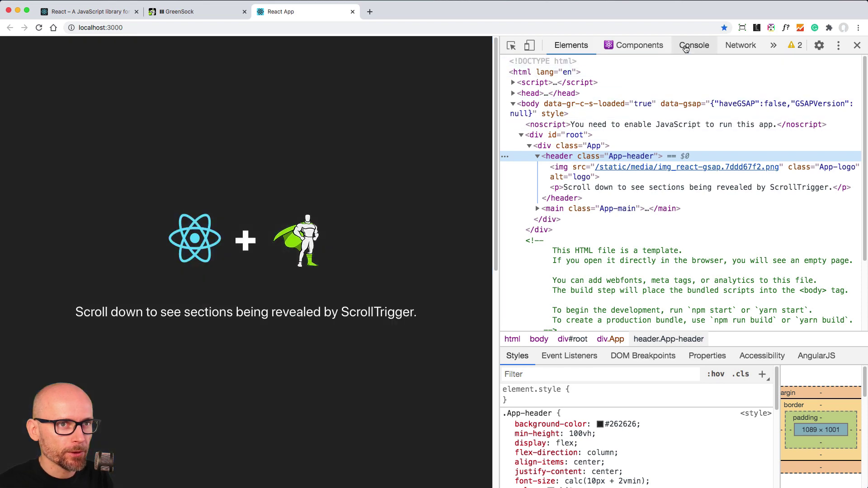
left_click(693, 45)
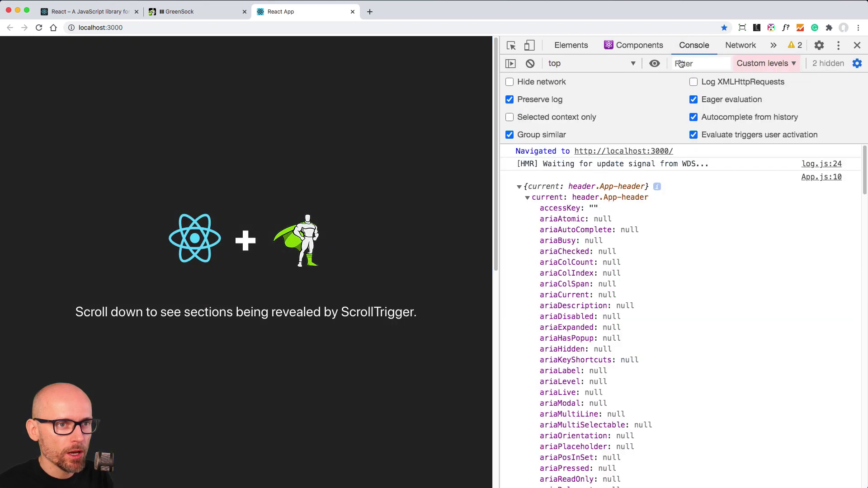
left_click(528, 197)
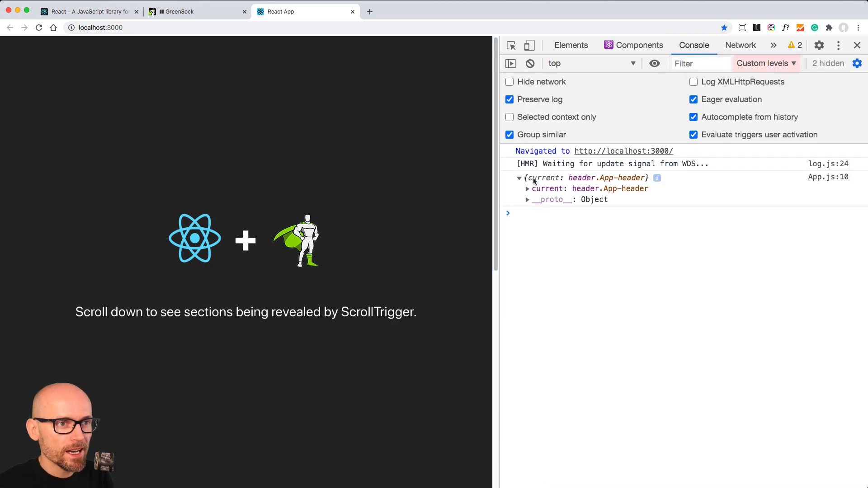